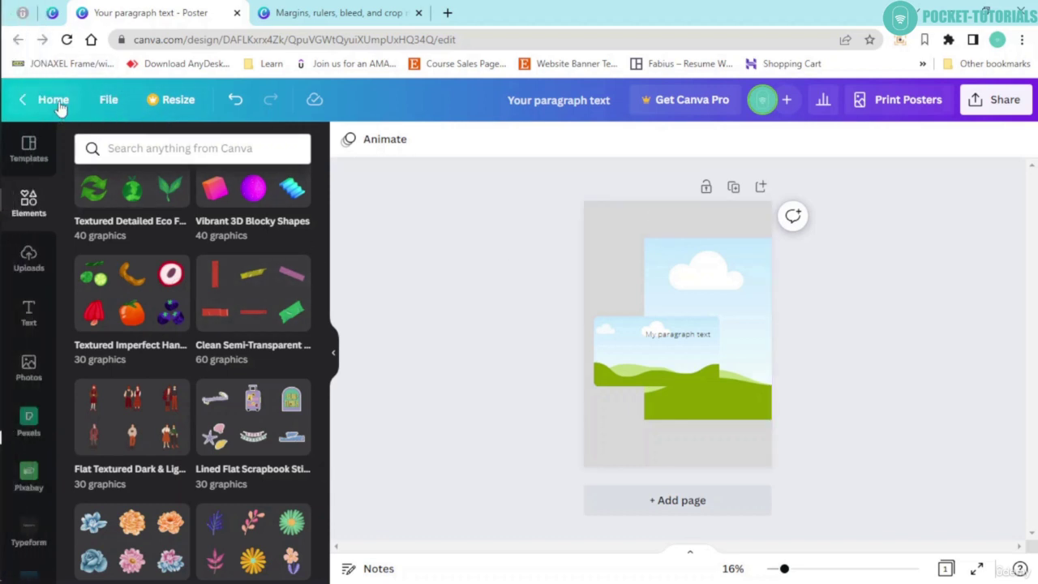
Step: Open the File menu for the 42cm × 59.4cm poster titled 'Your paragraph text'
{"action": "left_click", "coordinate": [105, 101]}
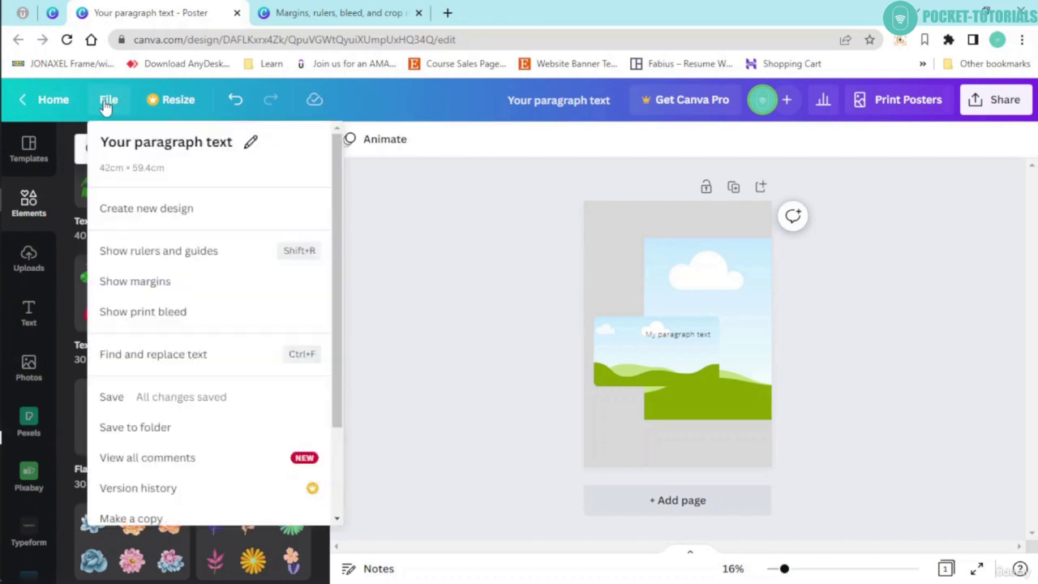
Step: Change the design title in the File menu to 'Demo design'
{"action": "left_click", "coordinate": [250, 147]}
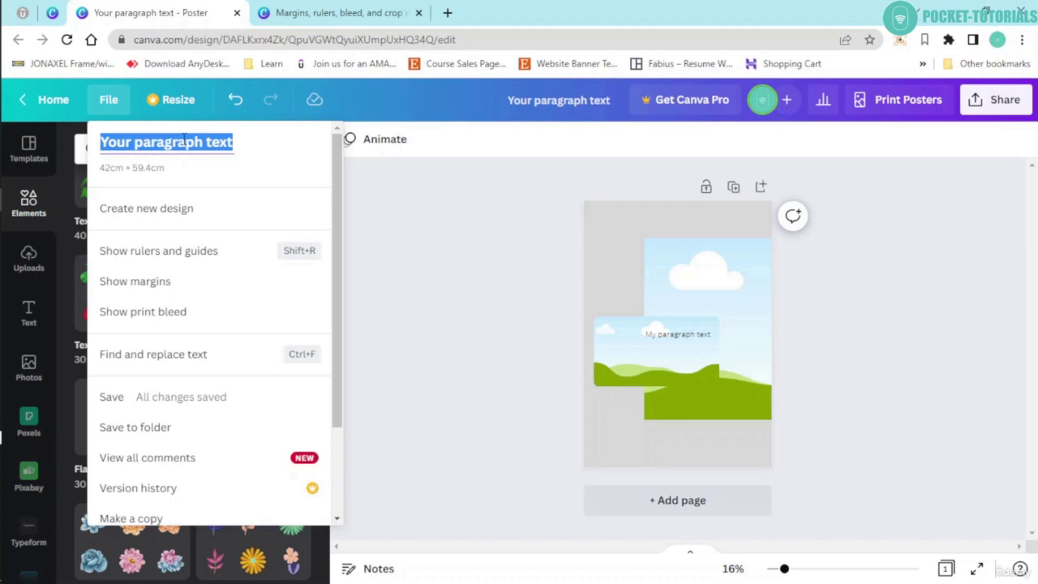
{"action": "type", "text": "Demo design"}
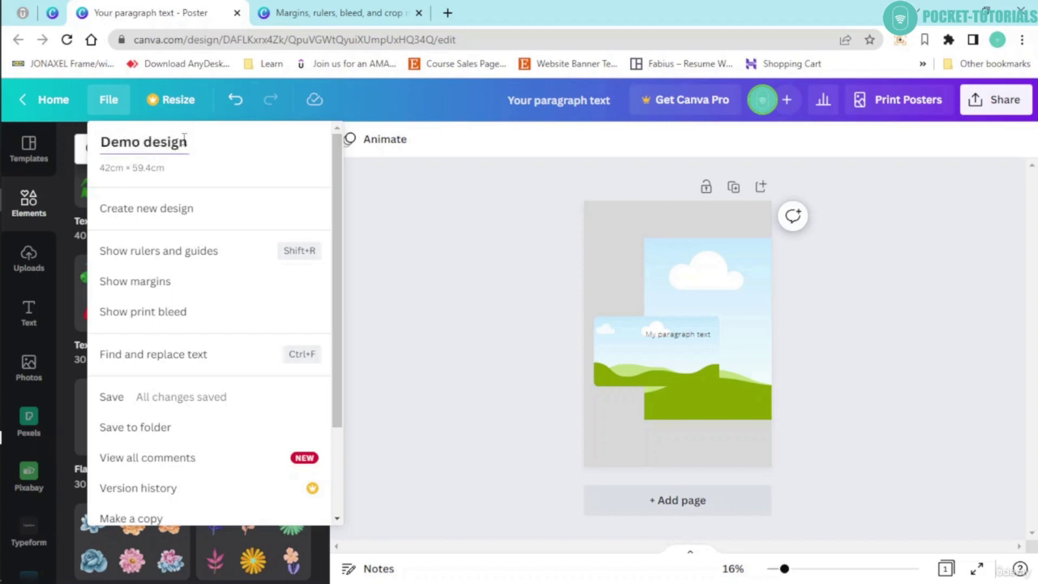
{"action": "key", "text": "Return"}
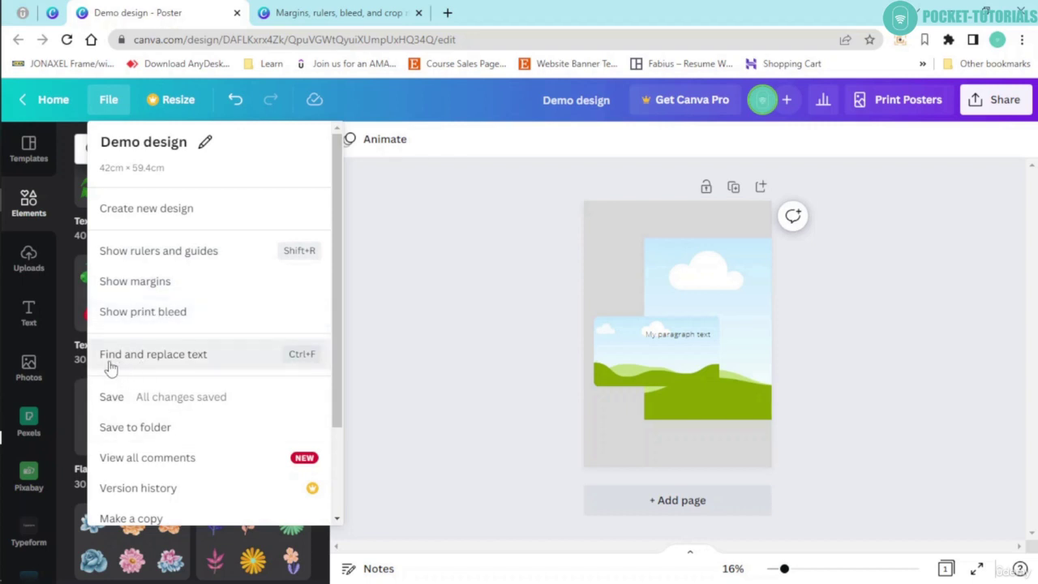
Step: Use Find and replace to swap 'text' for 'words', making the poster read 'My paragraph words'
{"action": "left_click", "coordinate": [166, 363]}
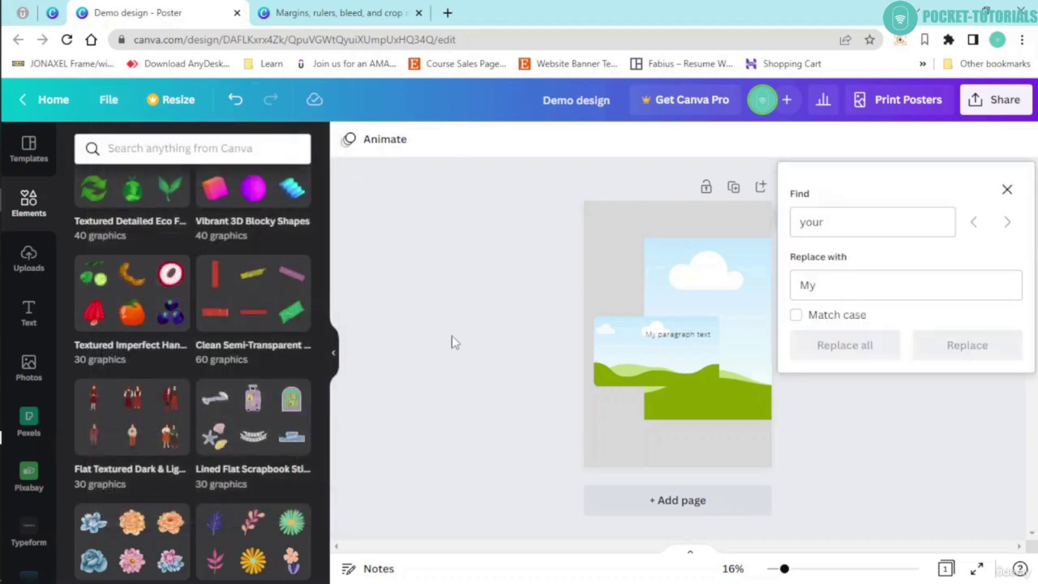
{"action": "double_click", "coordinate": [809, 225]}
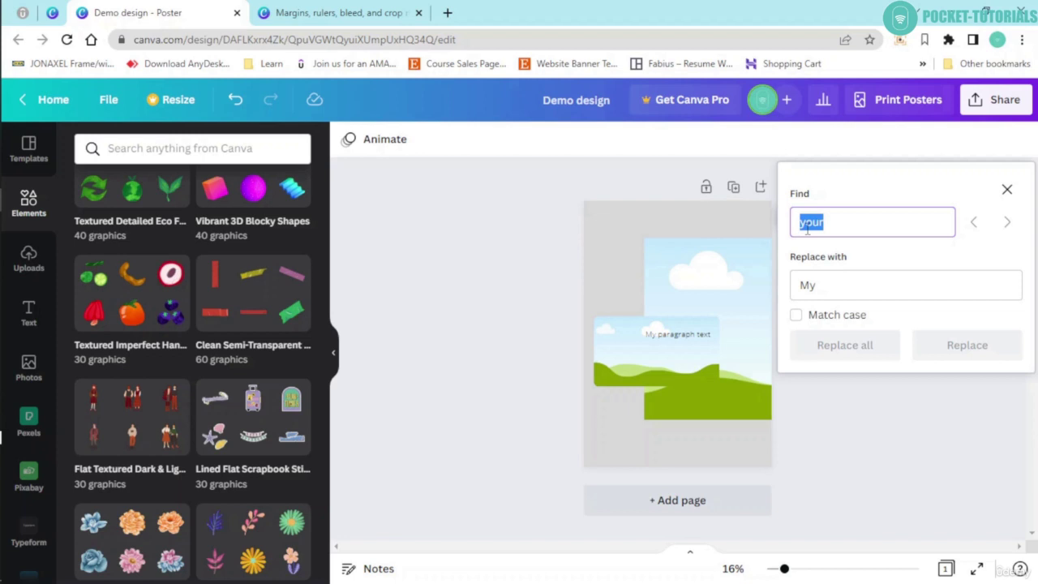
{"action": "type", "text": "text"}
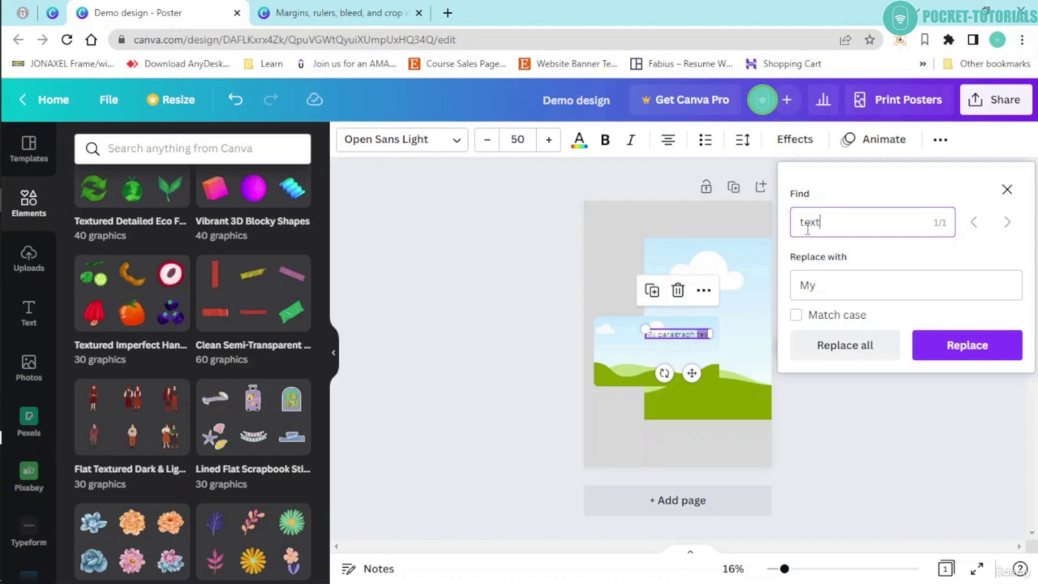
{"action": "key", "text": "Tab"}
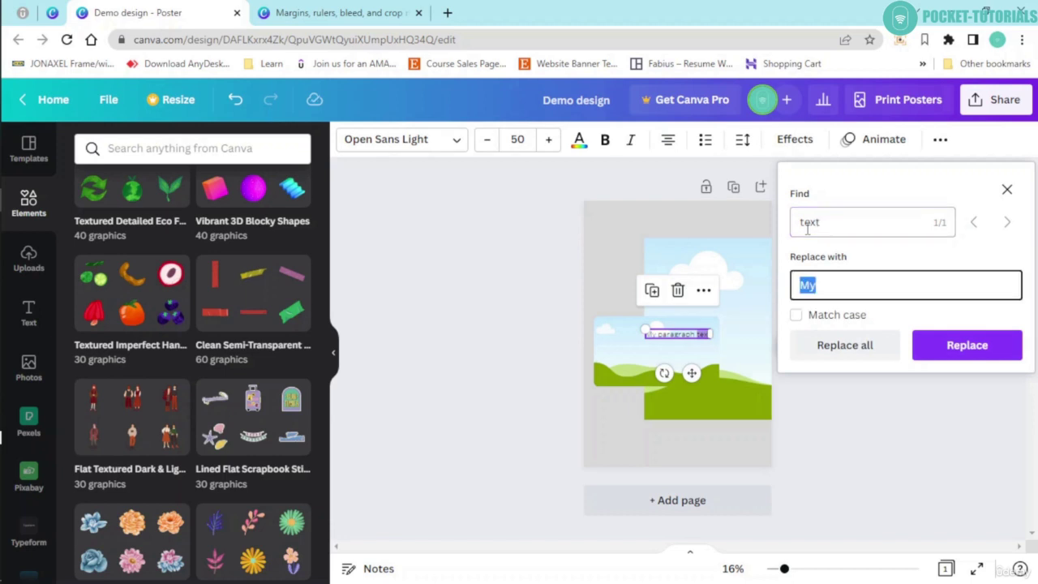
{"action": "type", "text": "words"}
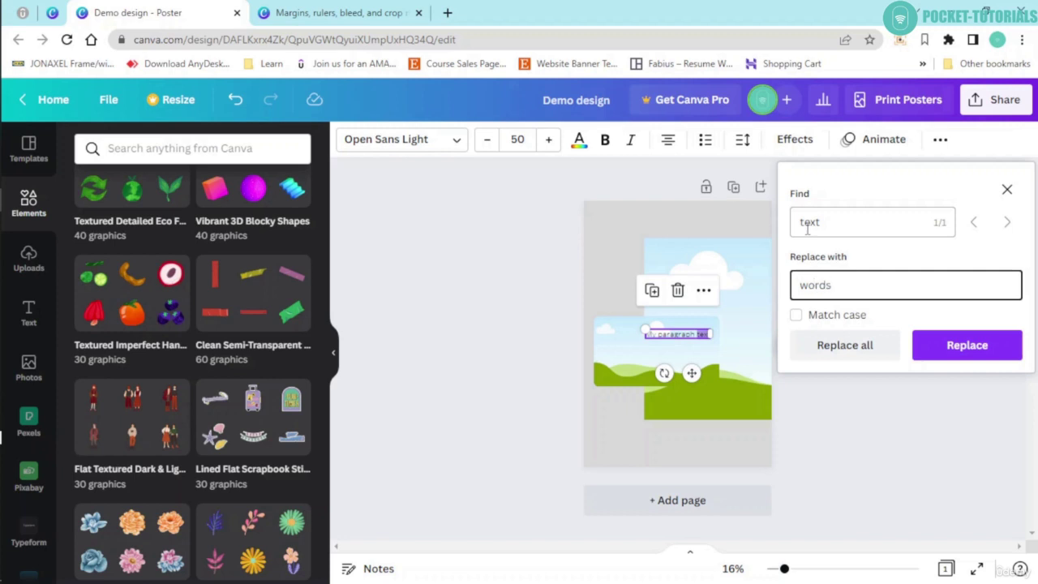
{"action": "left_click", "coordinate": [955, 347]}
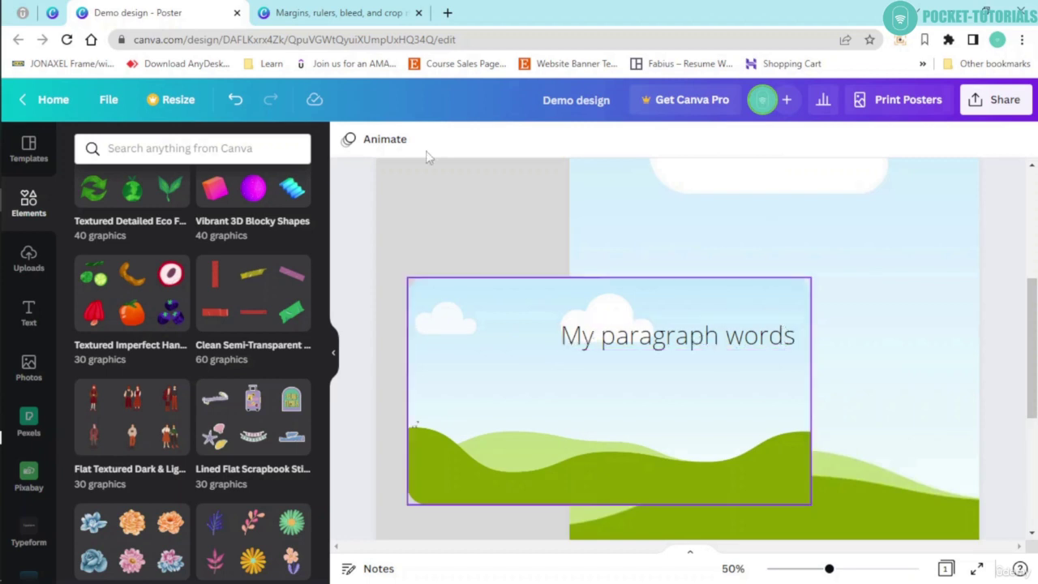
Step: Save the Demo design poster to the Your projects > demo designs folder
{"action": "left_click", "coordinate": [109, 102]}
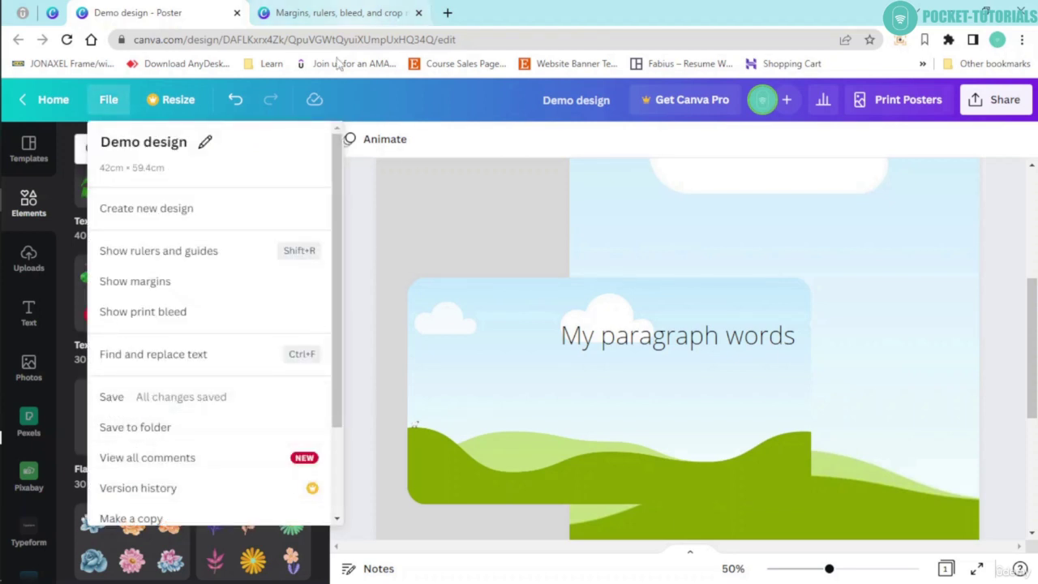
{"action": "mouse_move", "coordinate": [313, 103]}
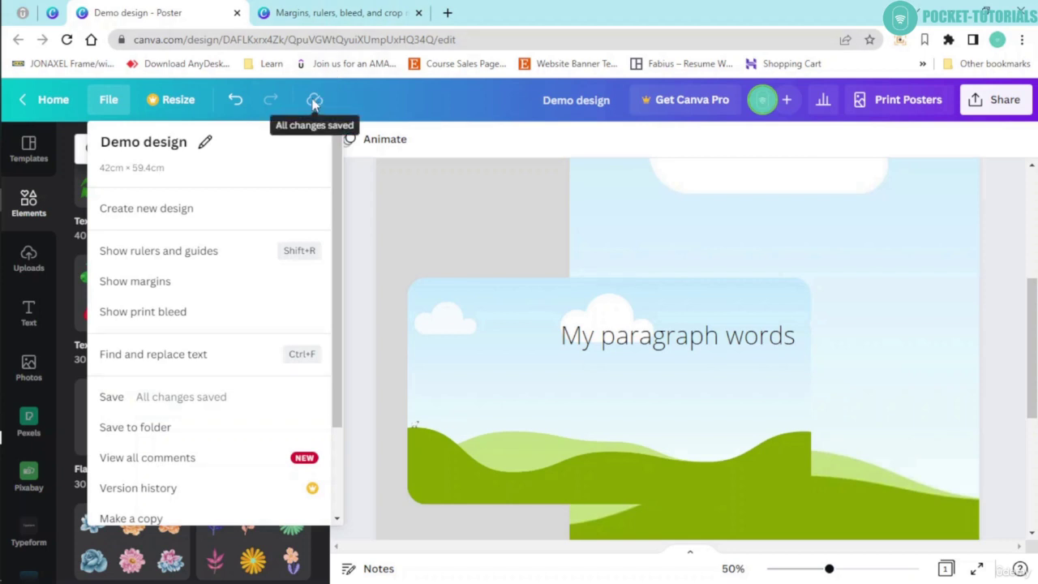
{"action": "left_click", "coordinate": [171, 432]}
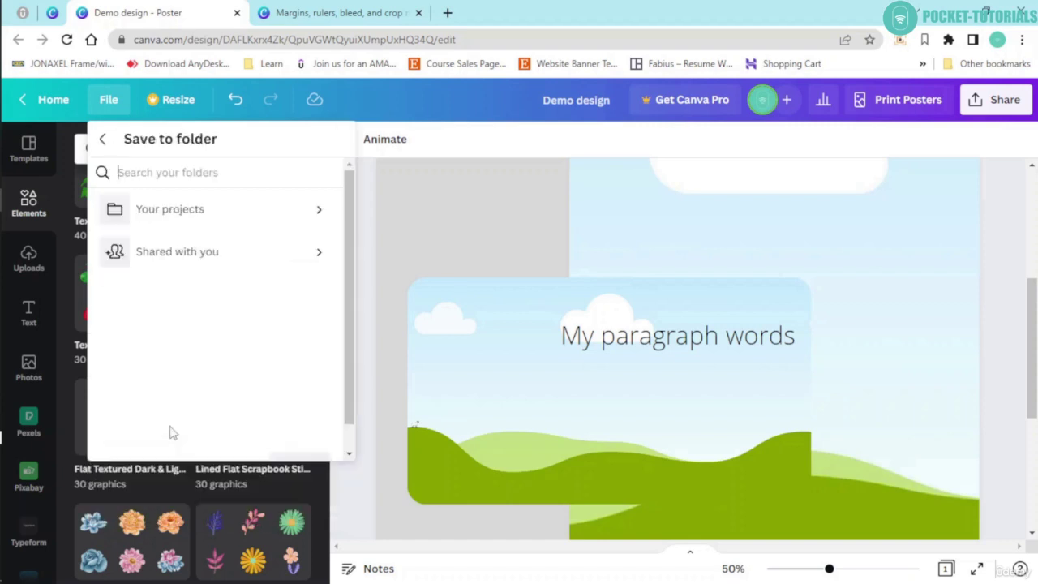
{"action": "left_click", "coordinate": [320, 212]}
{"action": "left_click", "coordinate": [318, 257]}
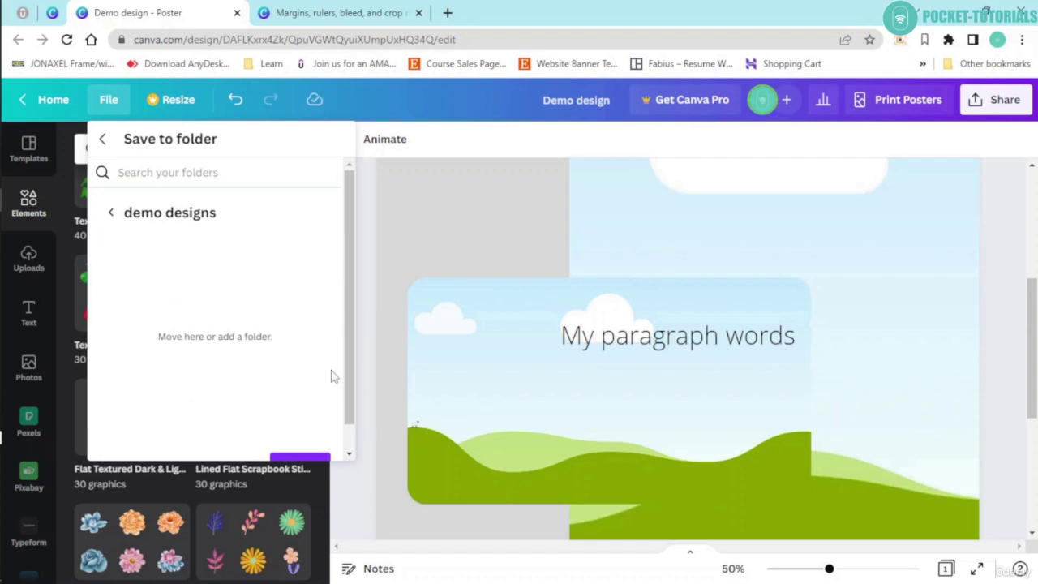
{"action": "scroll", "coordinate": [347, 381], "scroll_direction": "down", "scroll_amount": 1}
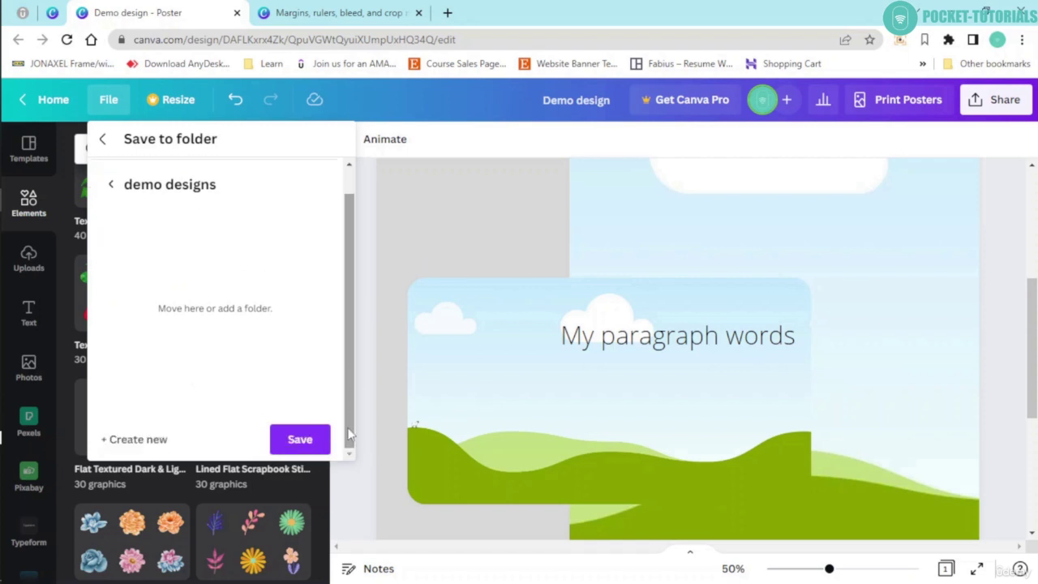
{"action": "left_click", "coordinate": [305, 440]}
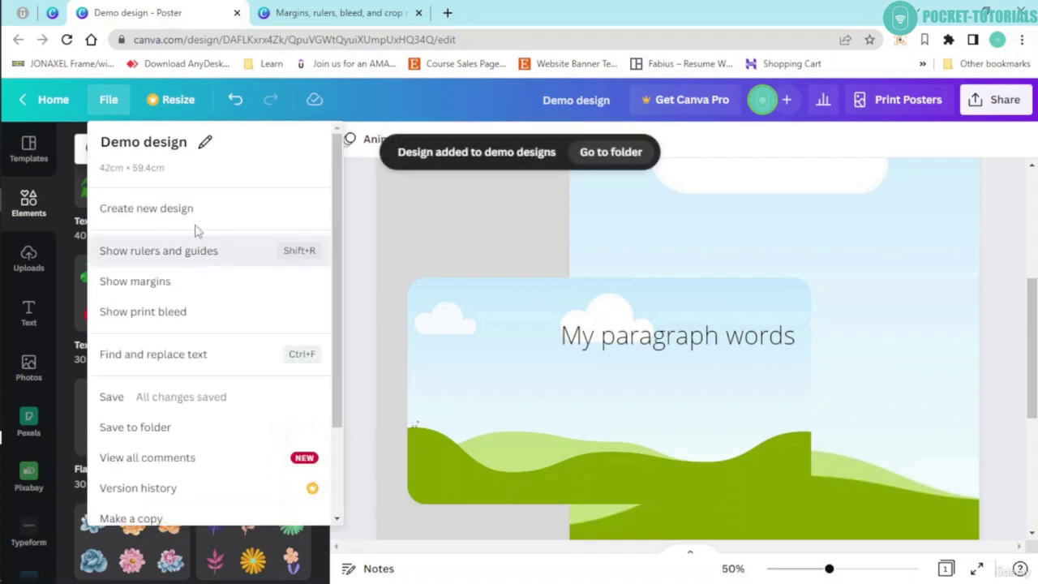
{"action": "left_click_drag", "start_coordinate": [336, 361], "coordinate": [341, 458]}
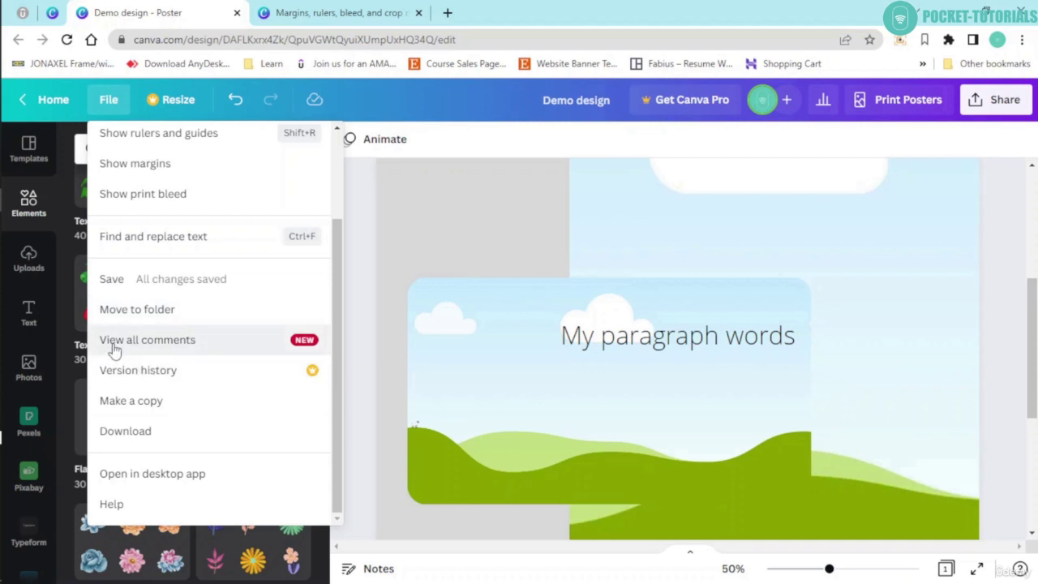
Step: Open all comments and check the Resolved tab, confirming the poster has no comments
{"action": "left_click", "coordinate": [184, 346]}
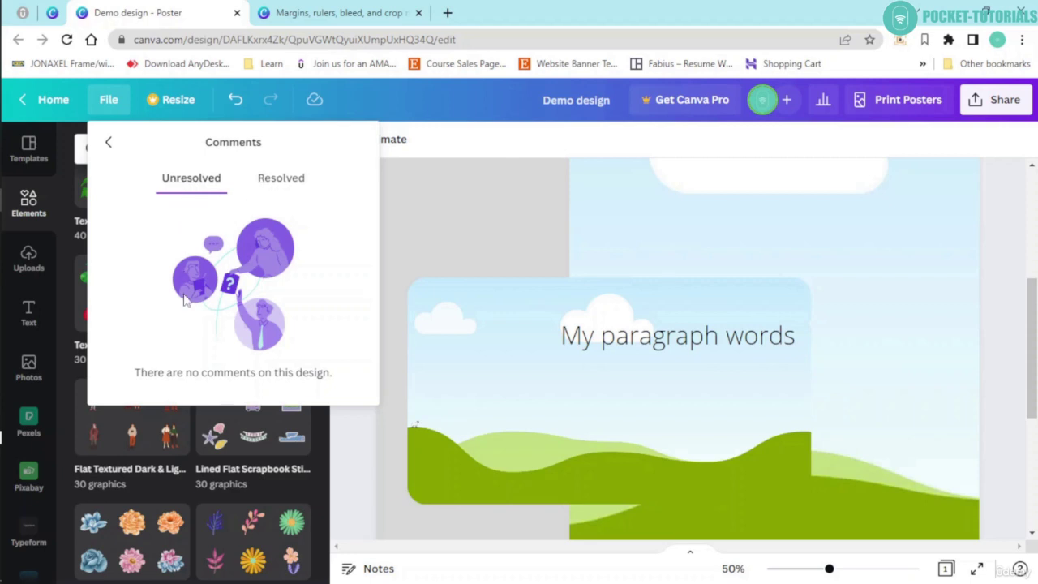
{"action": "left_click", "coordinate": [284, 184]}
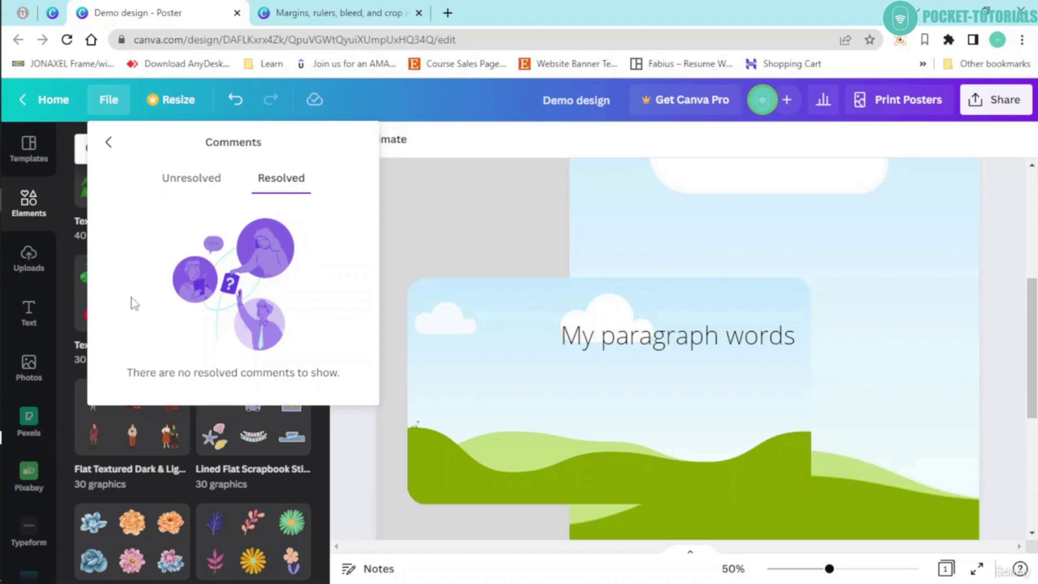
Step: Set the page background colour to white
{"action": "left_click", "coordinate": [108, 143]}
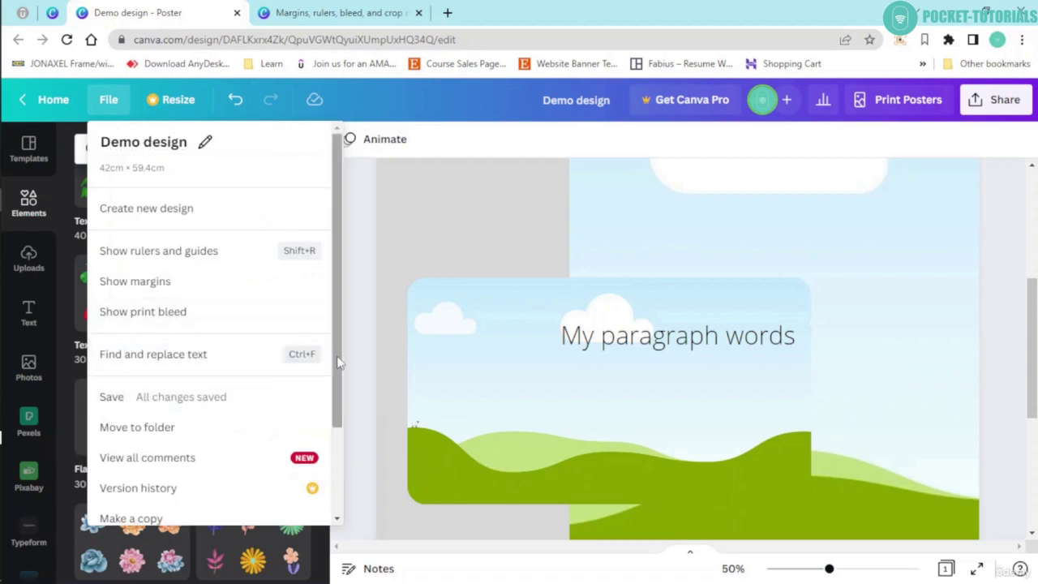
{"action": "left_click_drag", "start_coordinate": [341, 365], "coordinate": [331, 461]}
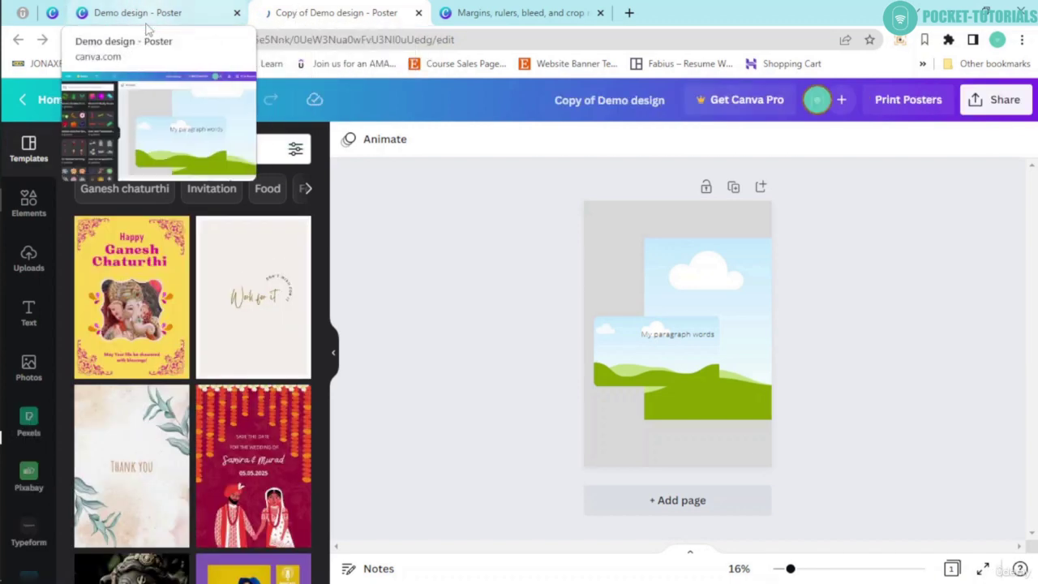
{"action": "left_click", "coordinate": [612, 235]}
{"action": "left_click", "coordinate": [347, 139]}
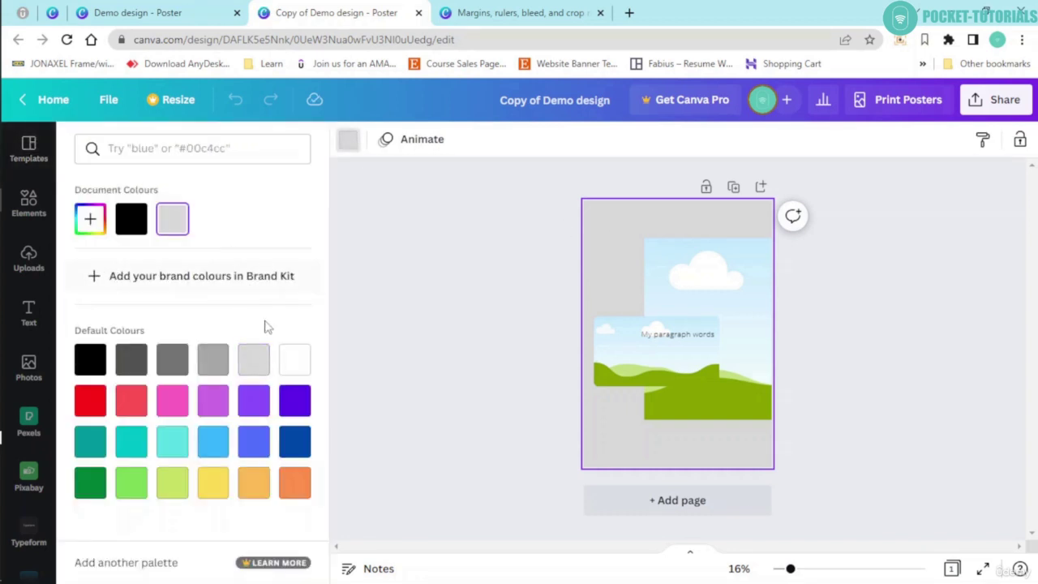
{"action": "left_click", "coordinate": [295, 359]}
{"action": "left_click", "coordinate": [464, 270]}
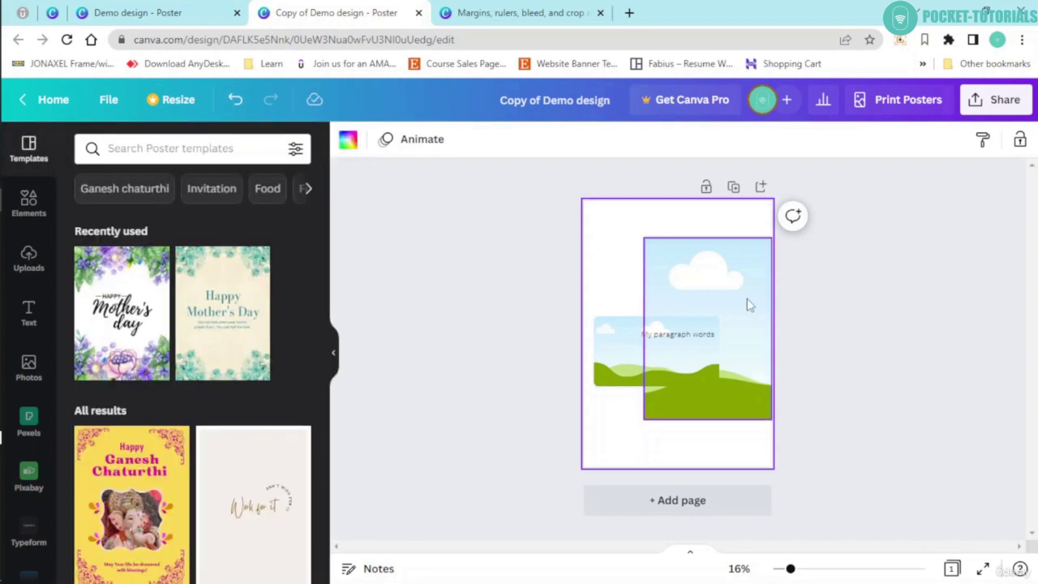
Step: Switch back to the original Demo design poster and close the Copy of Demo design tab
{"action": "left_click", "coordinate": [110, 15]}
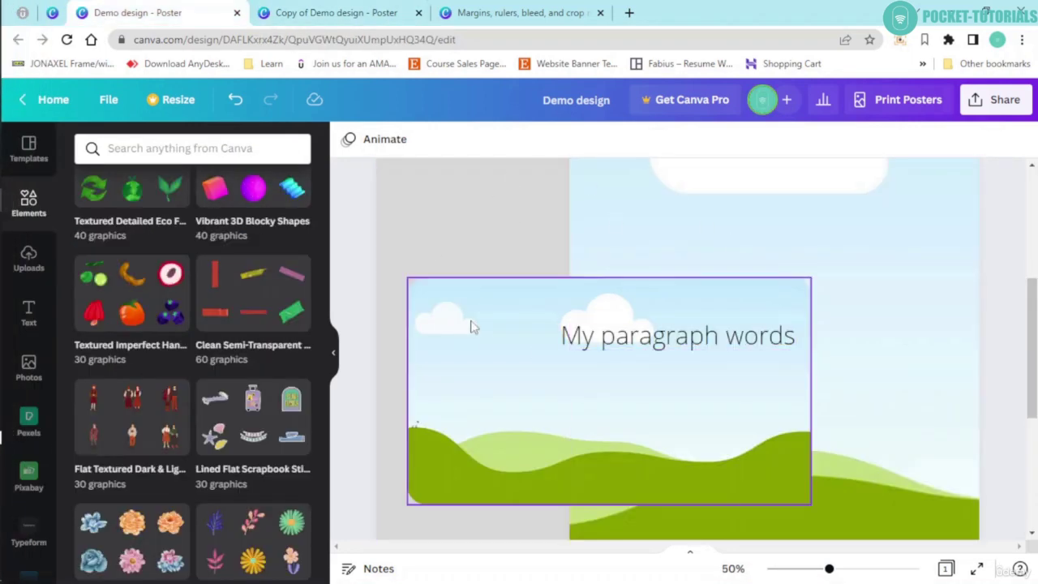
{"action": "middle_click", "coordinate": [290, 13]}
{"action": "left_click", "coordinate": [109, 99]}
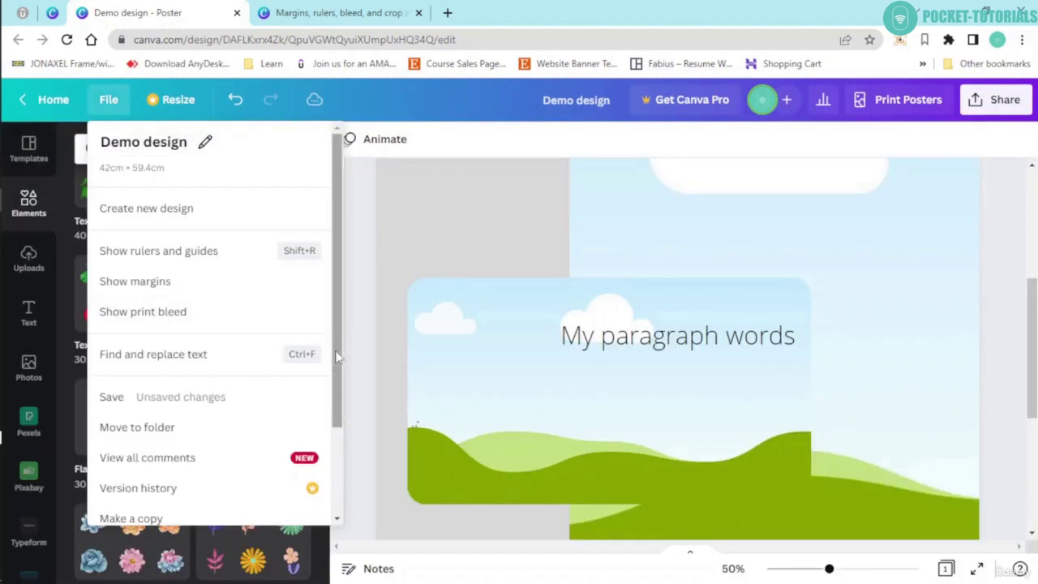
{"action": "scroll", "coordinate": [324, 458], "scroll_direction": "down", "scroll_amount": 2}
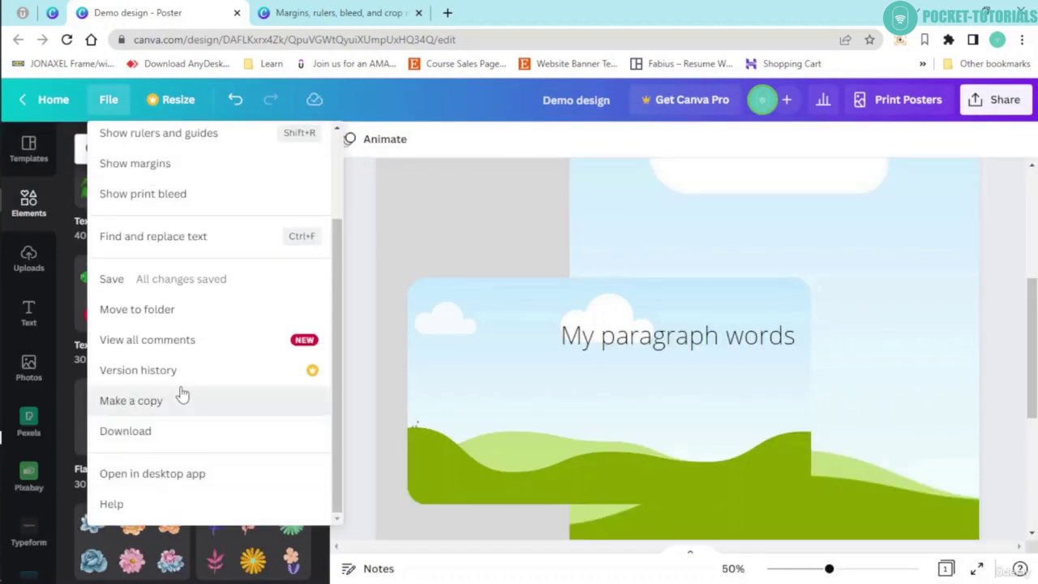
{"action": "left_click", "coordinate": [140, 436]}
{"action": "left_click", "coordinate": [805, 210]}
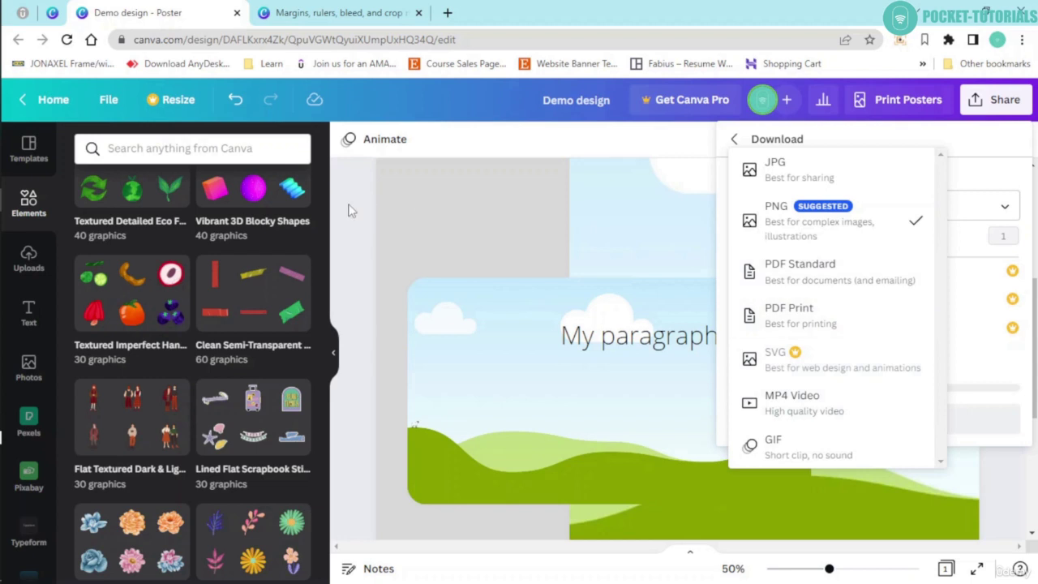
{"action": "left_click", "coordinate": [327, 221]}
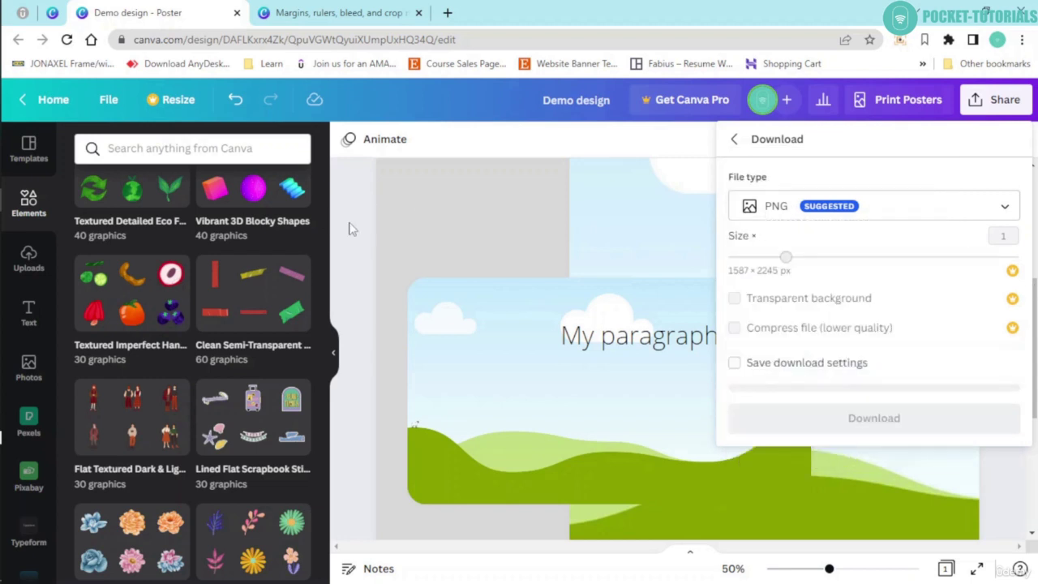
{"action": "left_click", "coordinate": [107, 101]}
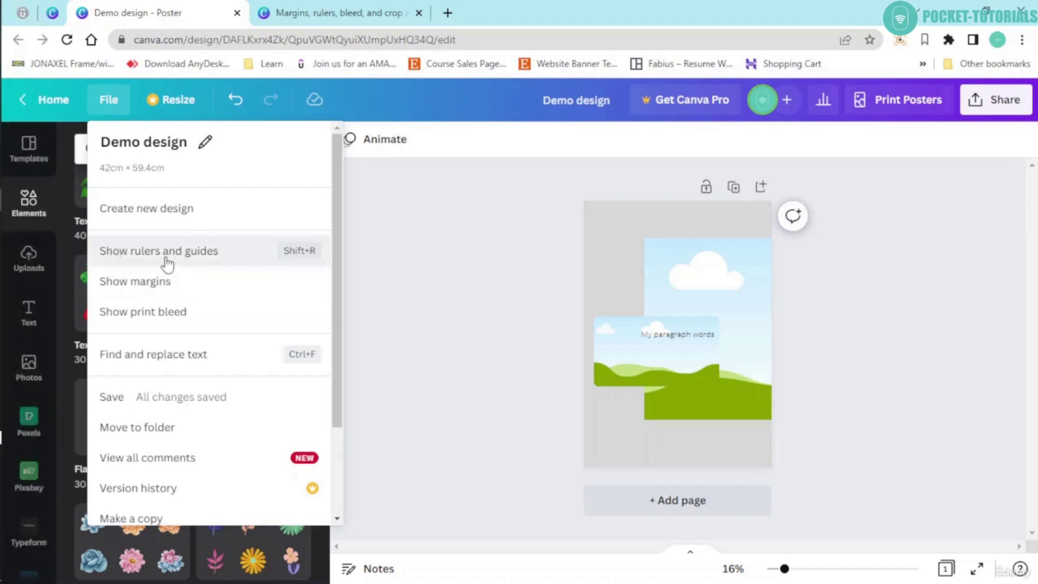
Step: Turn on rulers, adding a vertical guide at 12.8 and a horizontal guide at the landscape image's top
{"action": "left_click", "coordinate": [227, 256]}
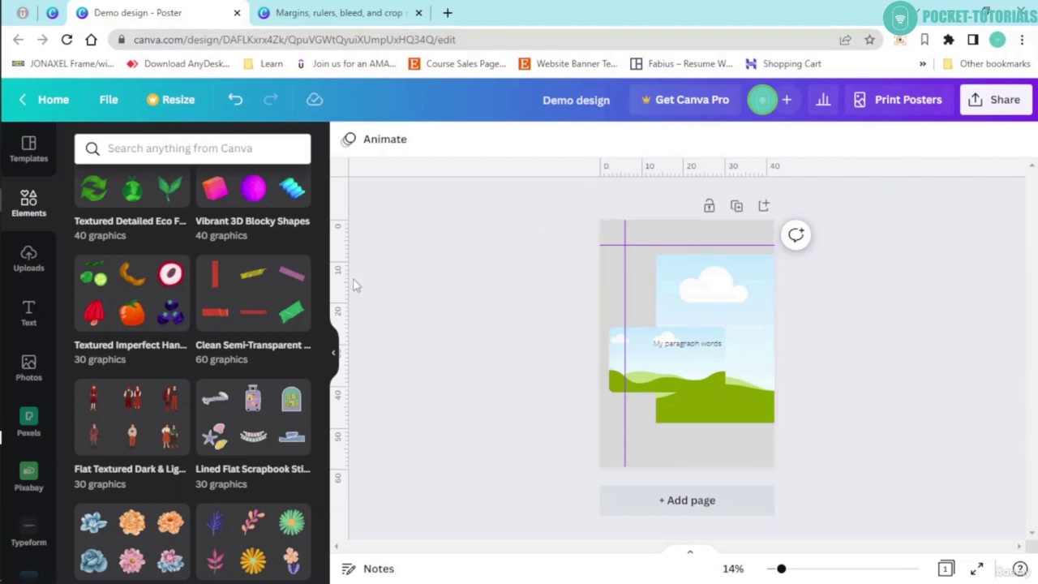
{"action": "left_click_drag", "start_coordinate": [344, 282], "coordinate": [650, 289]}
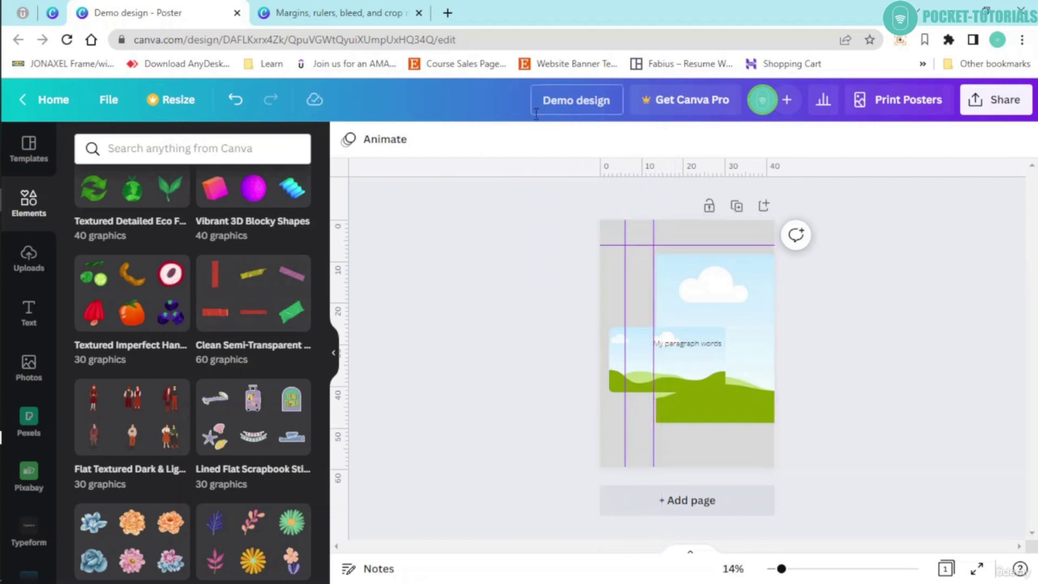
{"action": "mouse_move", "coordinate": [487, 176]}
{"action": "left_mouse_down"}
{"action": "mouse_move", "coordinate": [481, 302]}
{"action": "mouse_move", "coordinate": [481, 292]}
{"action": "left_mouse_up"}
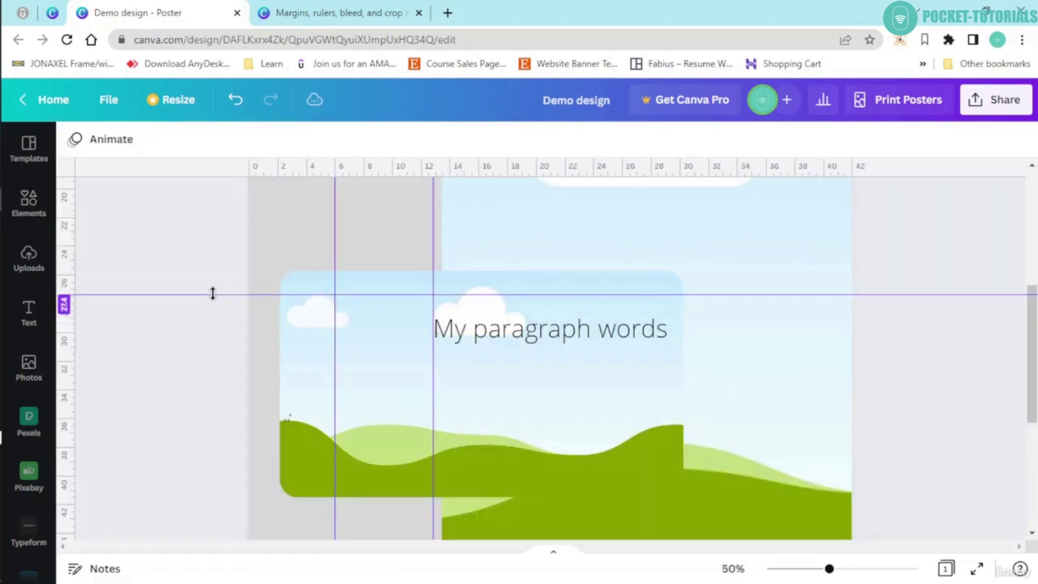
{"action": "mouse_move", "coordinate": [213, 290]}
{"action": "left_mouse_down"}
{"action": "mouse_move", "coordinate": [216, 270]}
{"action": "mouse_move", "coordinate": [210, 346]}
{"action": "mouse_move", "coordinate": [233, 278]}
{"action": "left_mouse_up"}
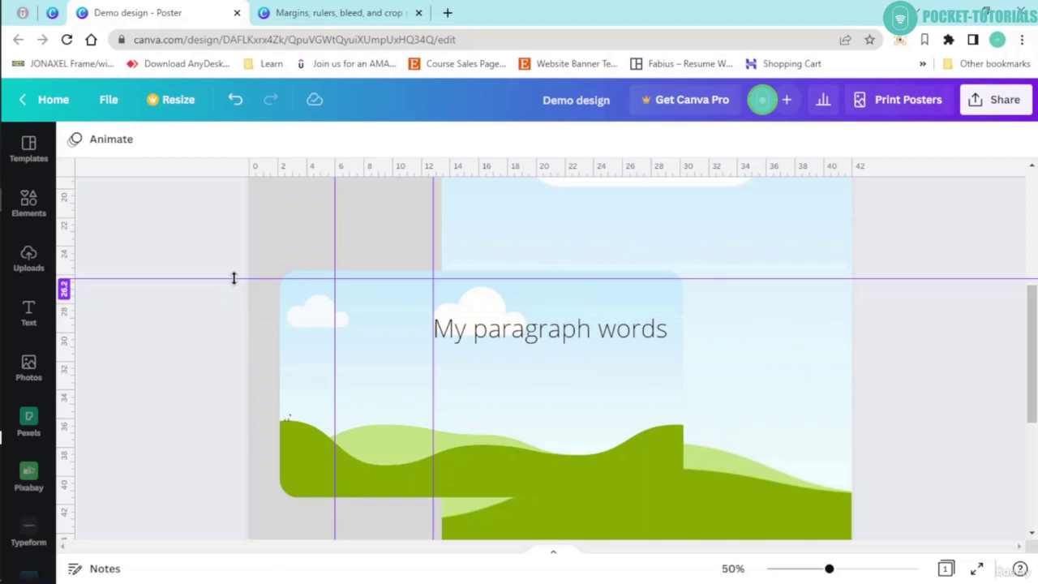
{"action": "left_click_drag", "start_coordinate": [233, 278], "coordinate": [222, 281]}
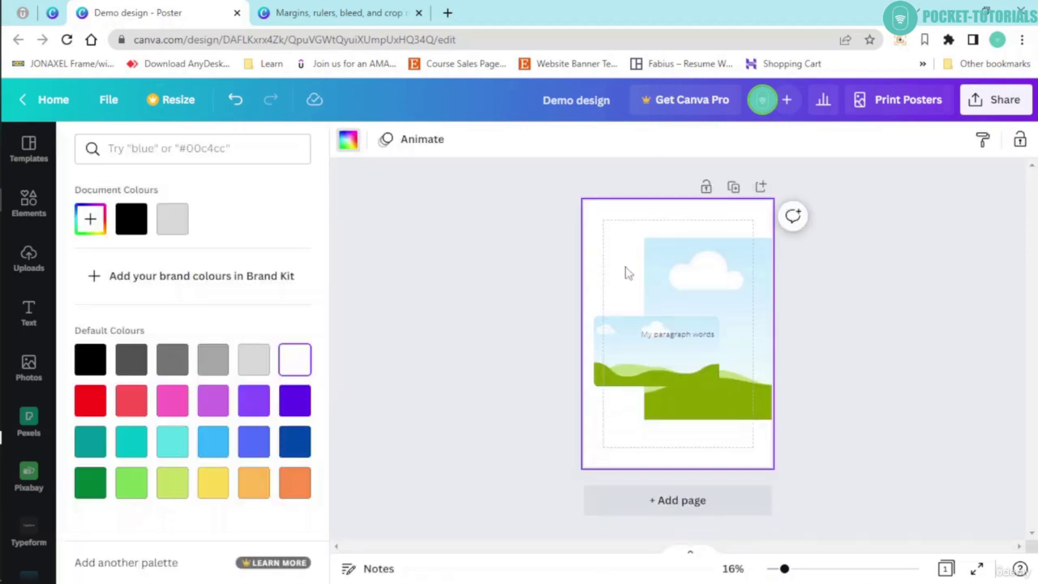
Step: Delete the small landscape image, centre the sky image, and show the print bleed
{"action": "left_click", "coordinate": [644, 357]}
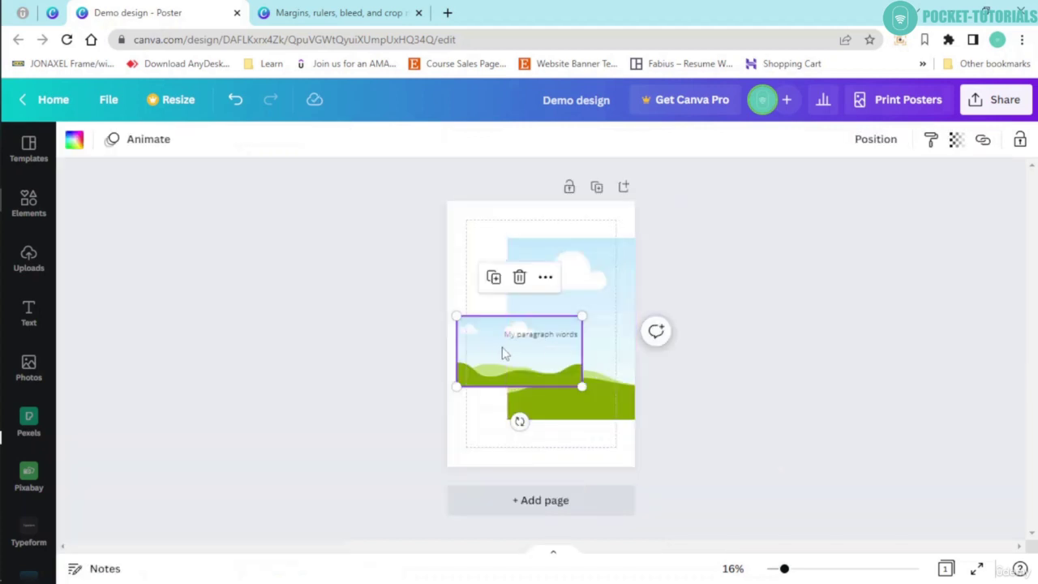
{"action": "left_click_drag", "start_coordinate": [500, 350], "coordinate": [522, 350]}
{"action": "left_click", "coordinate": [543, 280]}
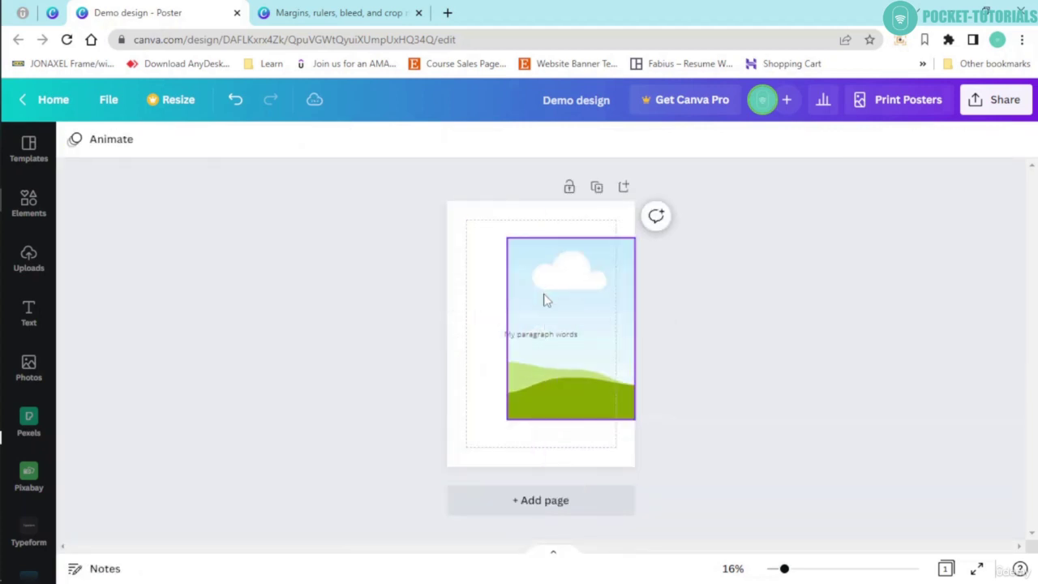
{"action": "left_click", "coordinate": [567, 322]}
{"action": "left_click_drag", "start_coordinate": [565, 312], "coordinate": [544, 315]}
{"action": "left_click", "coordinate": [108, 99]}
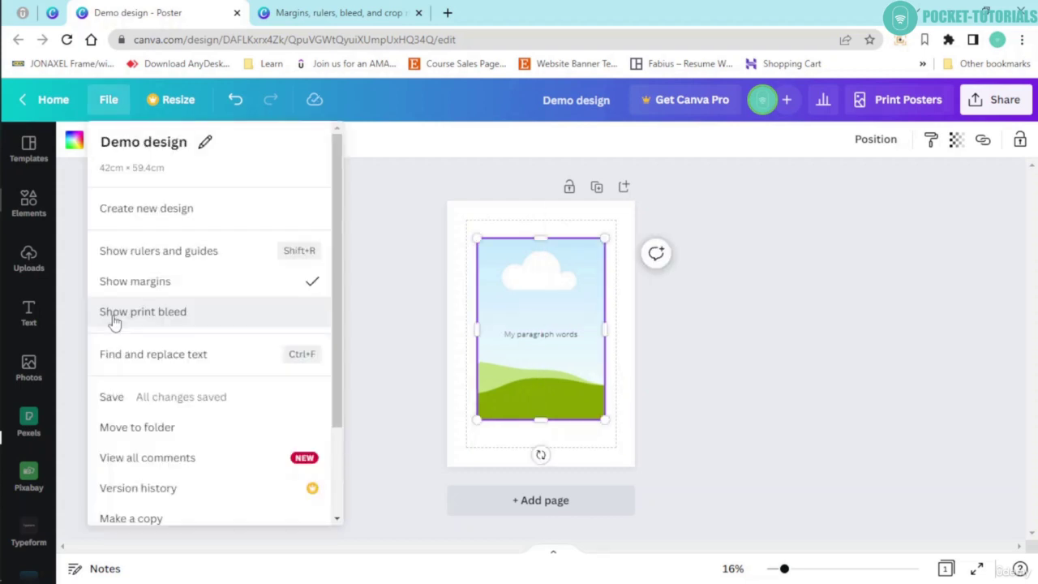
{"action": "left_click", "coordinate": [177, 318]}
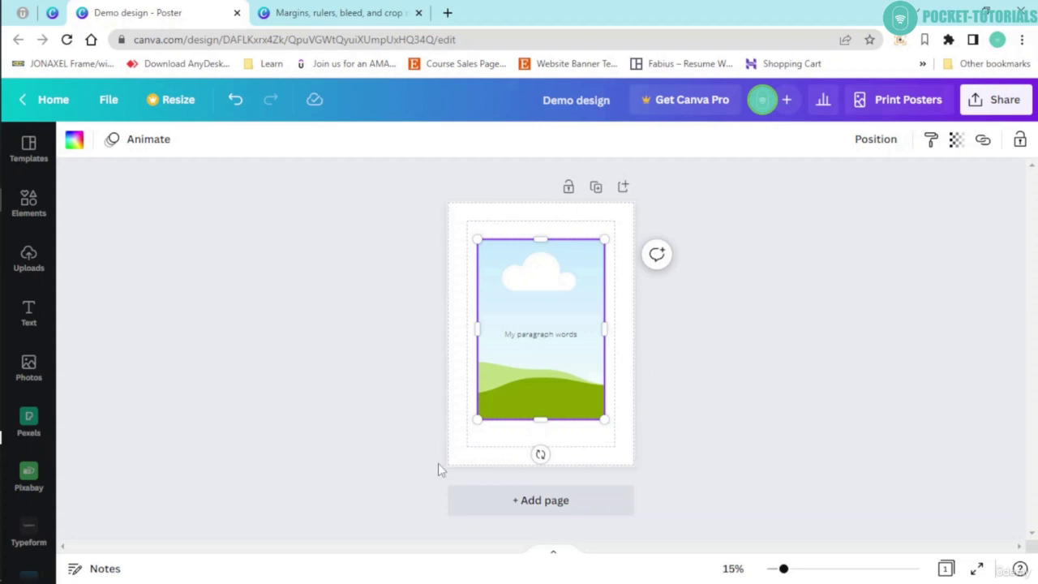
Step: Read the Margins, rulers, bleed help article down to Bleed, highlighting the Rulers alignment sentence
{"action": "left_click", "coordinate": [336, 12]}
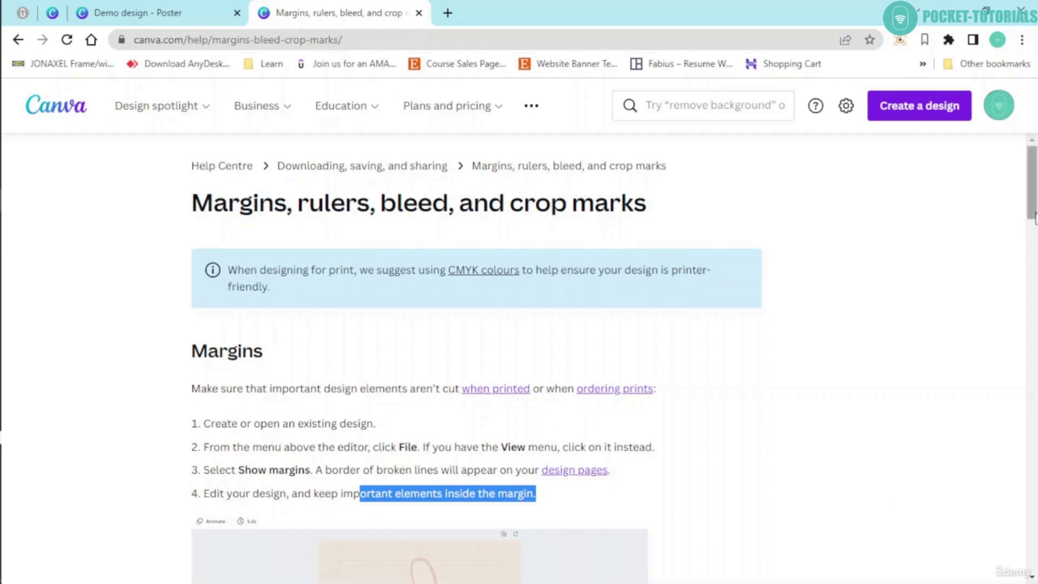
{"action": "left_click_drag", "start_coordinate": [1031, 212], "coordinate": [1028, 323]}
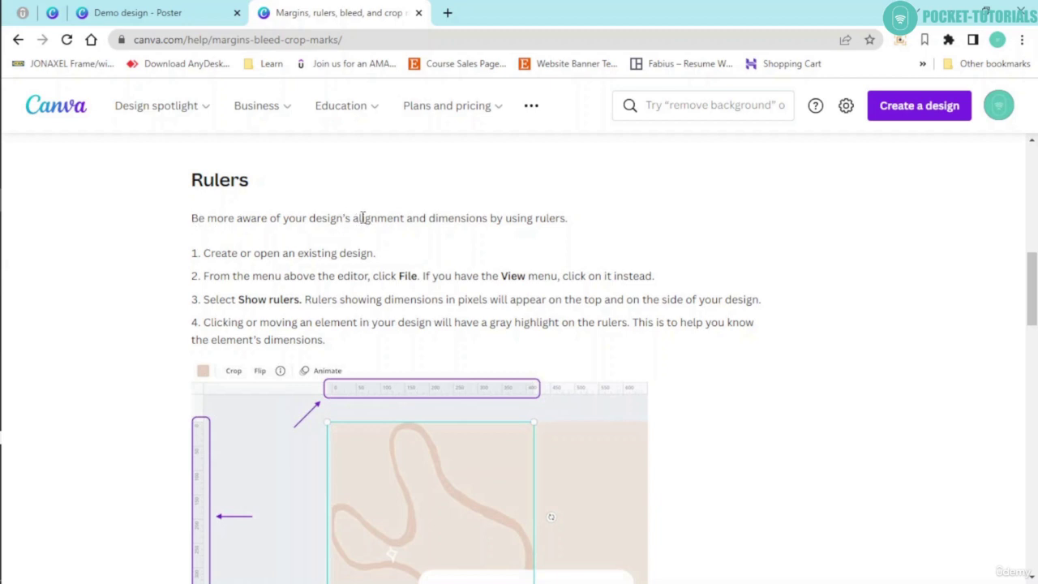
{"action": "left_click_drag", "start_coordinate": [363, 217], "coordinate": [507, 216]}
{"action": "left_click_drag", "start_coordinate": [1030, 298], "coordinate": [1030, 386]}
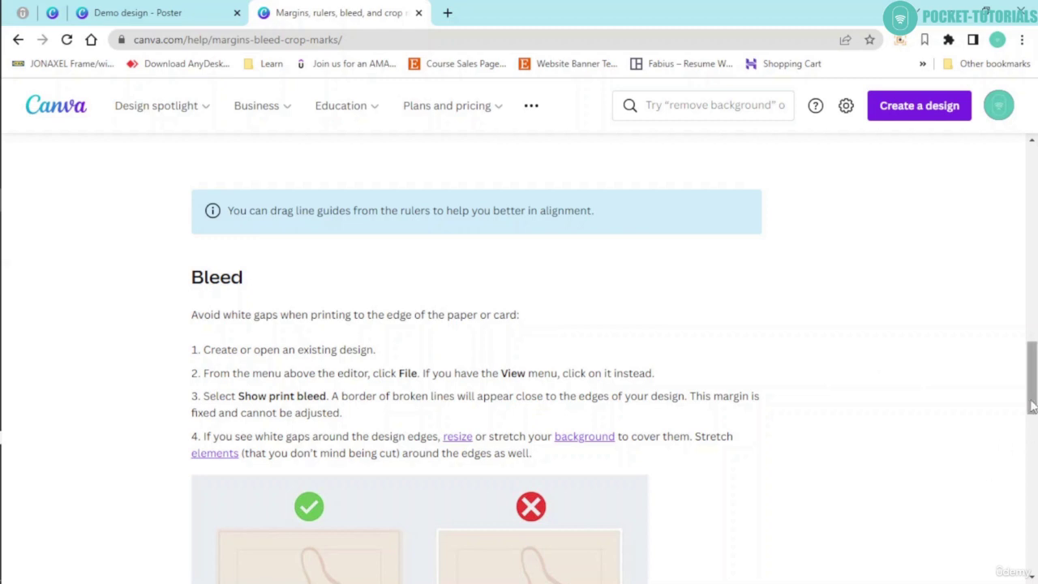
{"action": "left_click_drag", "start_coordinate": [1032, 395], "coordinate": [1032, 446]}
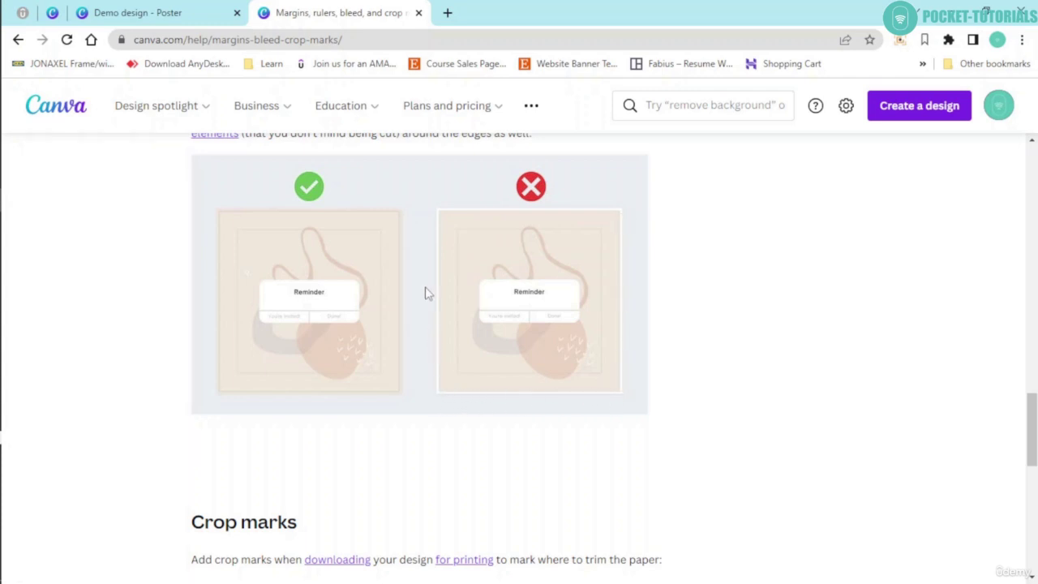
{"action": "scroll", "coordinate": [426, 267], "scroll_direction": "down", "scroll_amount": 4}
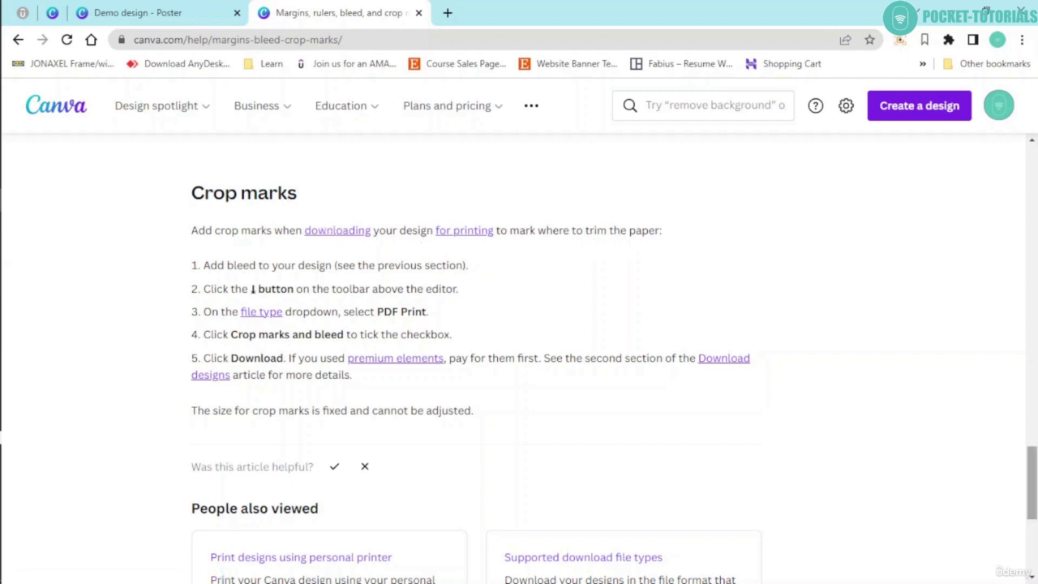
{"action": "left_click_drag", "start_coordinate": [1031, 475], "coordinate": [1031, 166]}
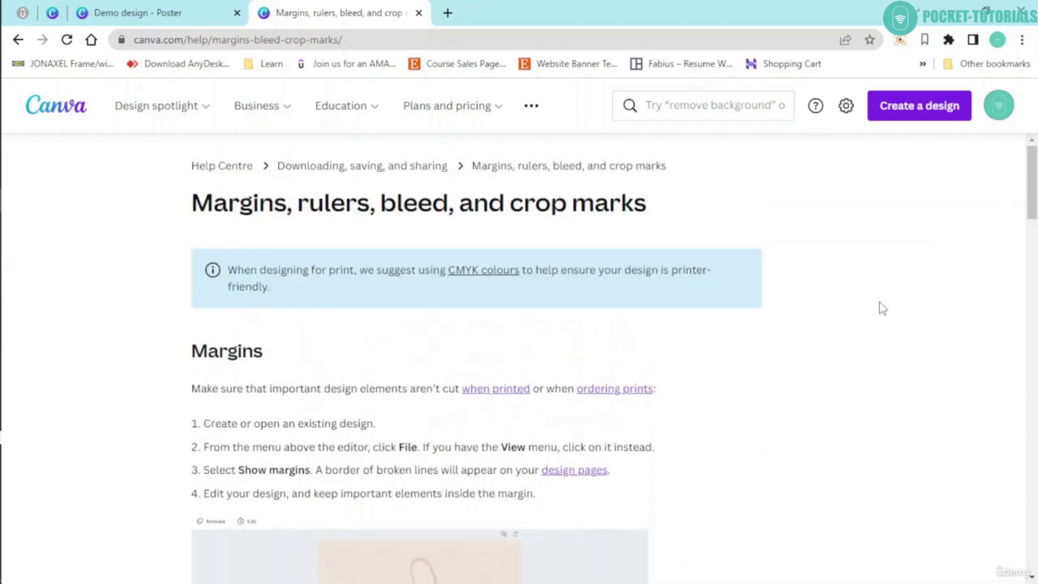